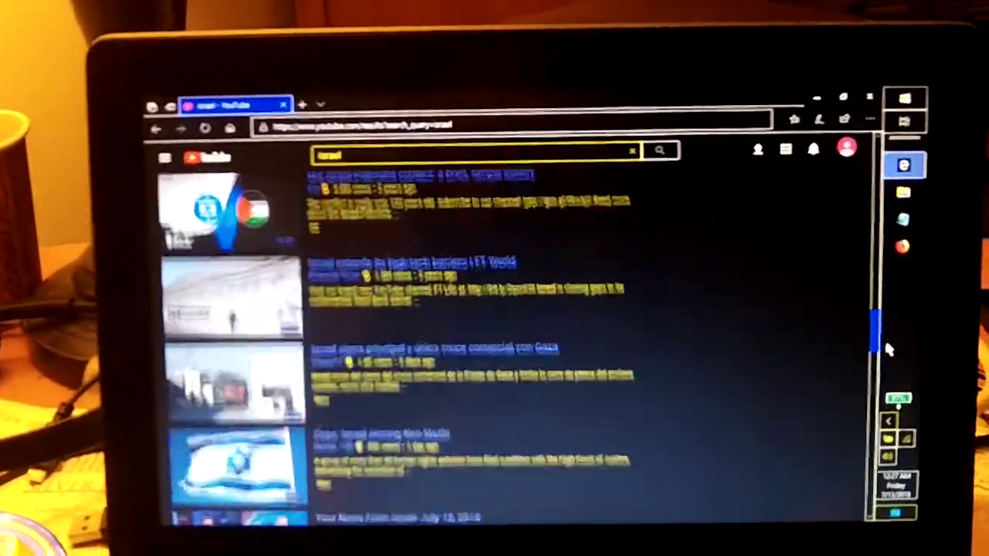
mouse_move(886, 349)
mouse_down()
mouse_move(865, 359)
mouse_move(846, 402)
mouse_up()
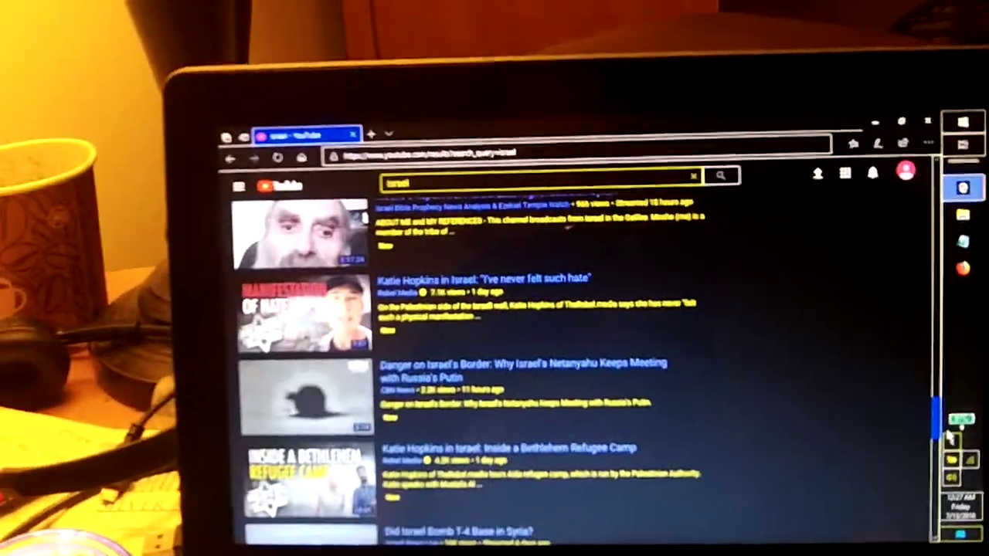